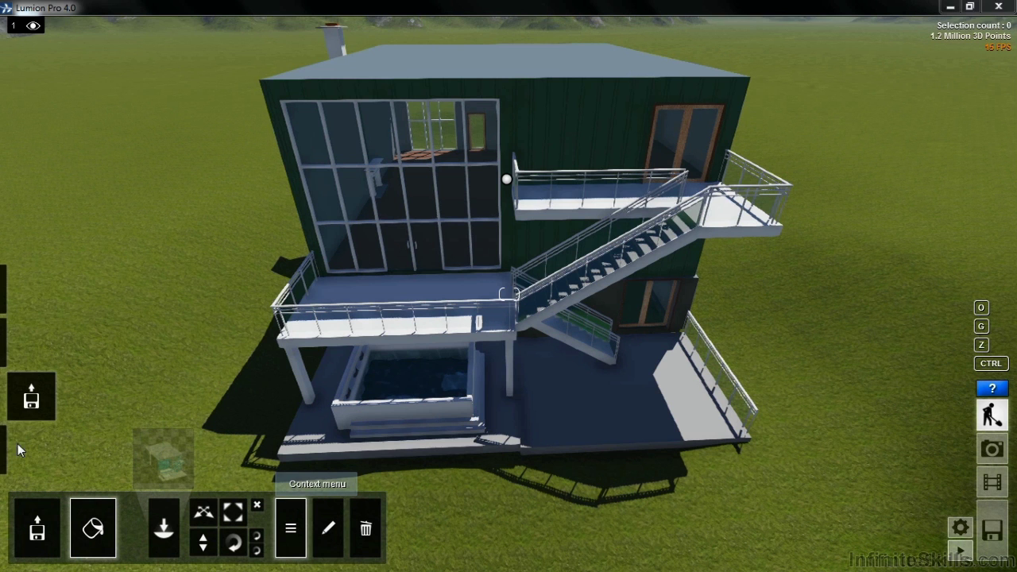
- Switch to Objects mode with the People and Animals category active
mouse_move(9, 452)
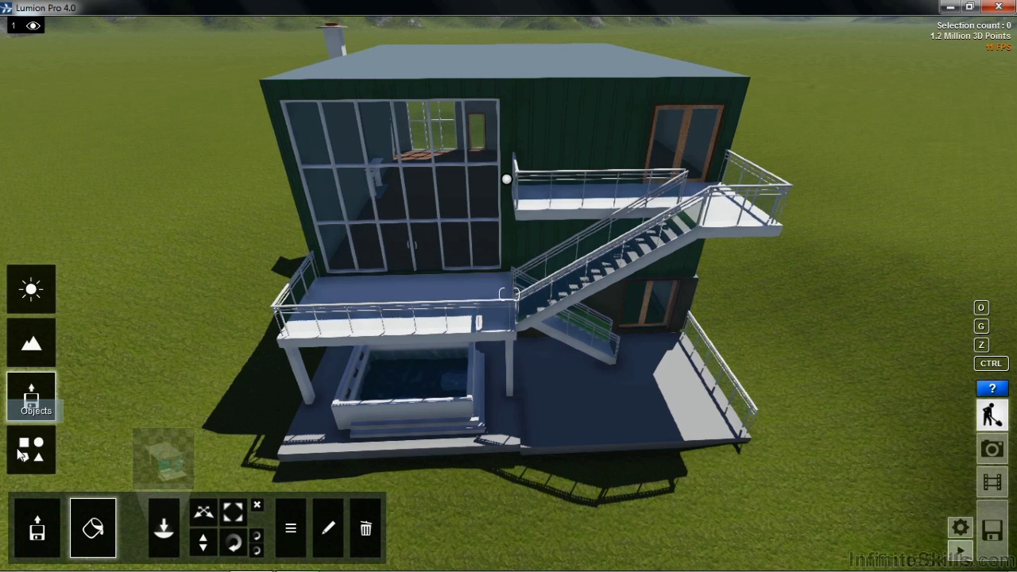
click(30, 454)
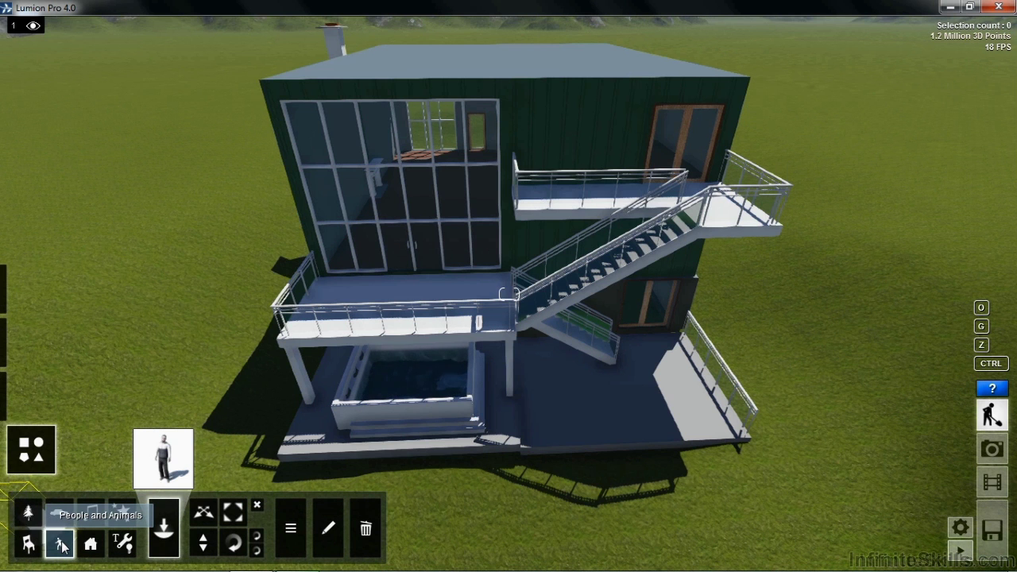
- Pick Man_Caucasian_0010_Seated from page two of the Men characters in the Character Library
click(175, 457)
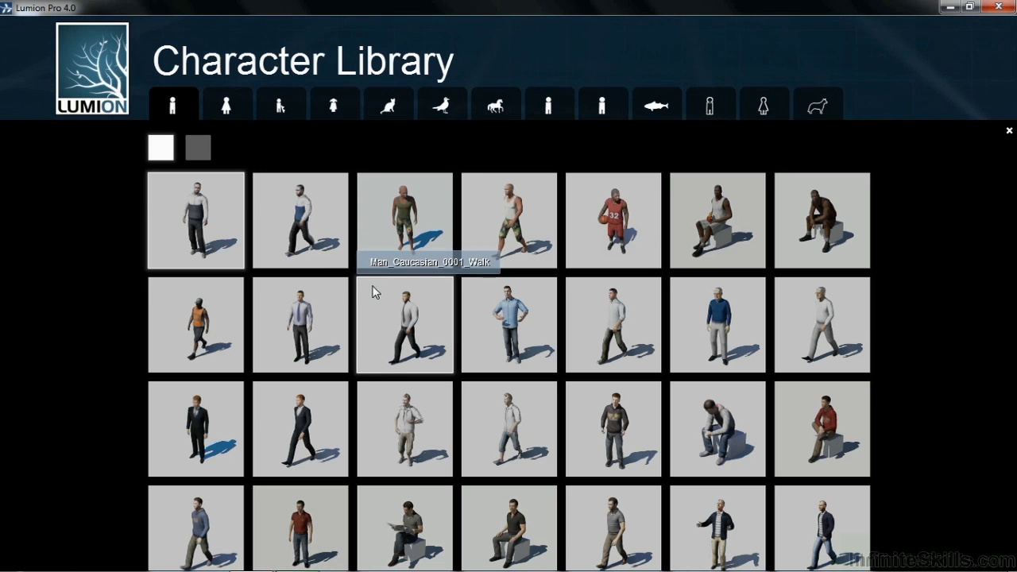
click(197, 151)
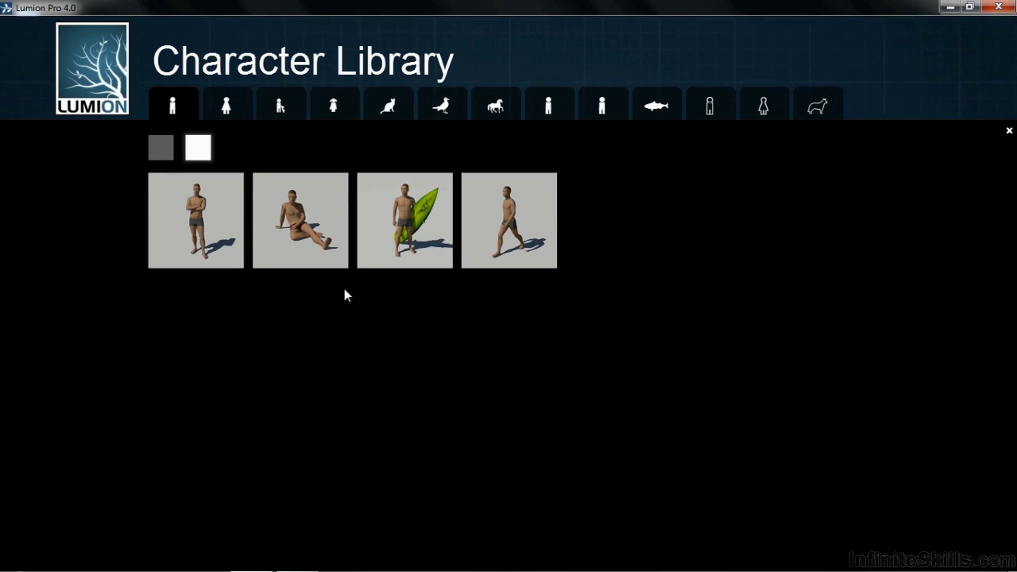
click(303, 232)
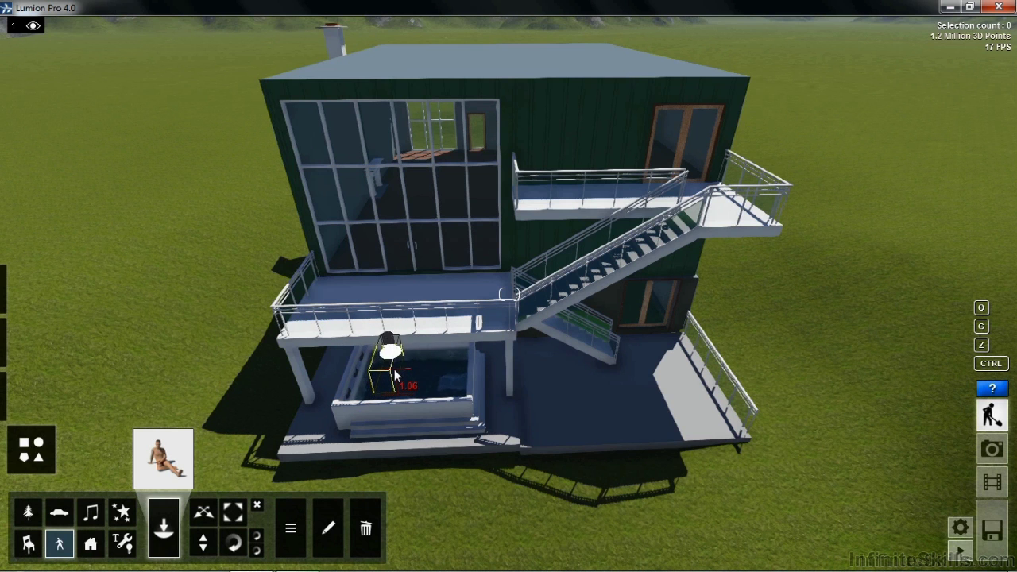
- Place the seated man in the pool and turn him to face down-left
click(394, 369)
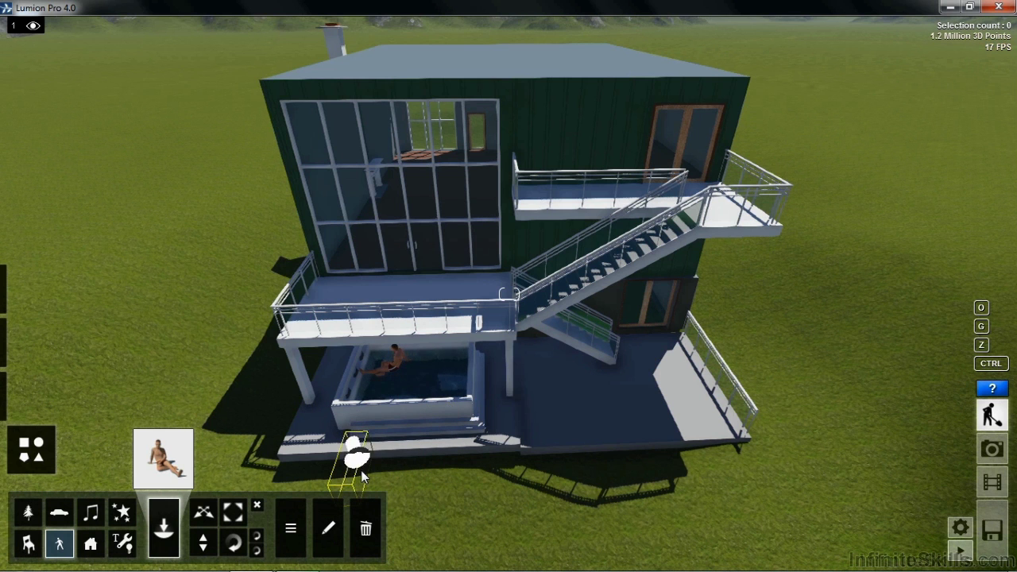
click(234, 544)
mouse_move(395, 376)
drag(395, 376, 446, 407)
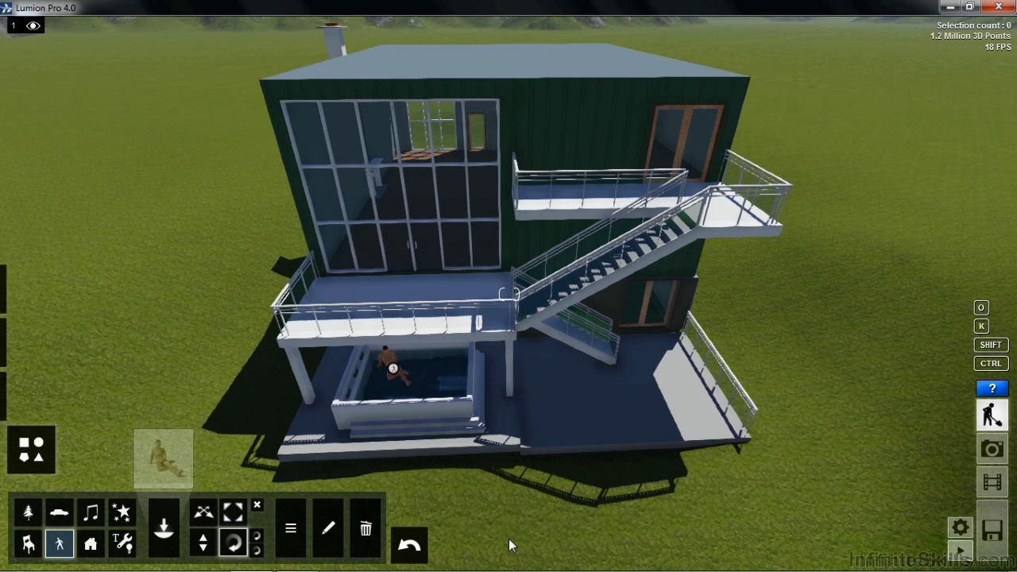
- Adjust the seated man's height in the pool, then bring back the Character Library
click(204, 549)
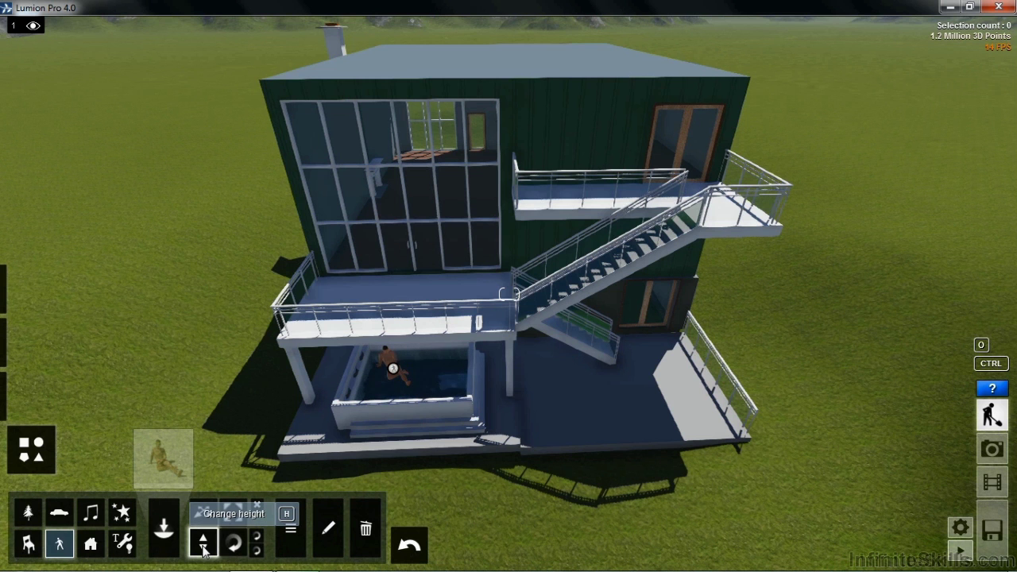
drag(393, 373, 395, 390)
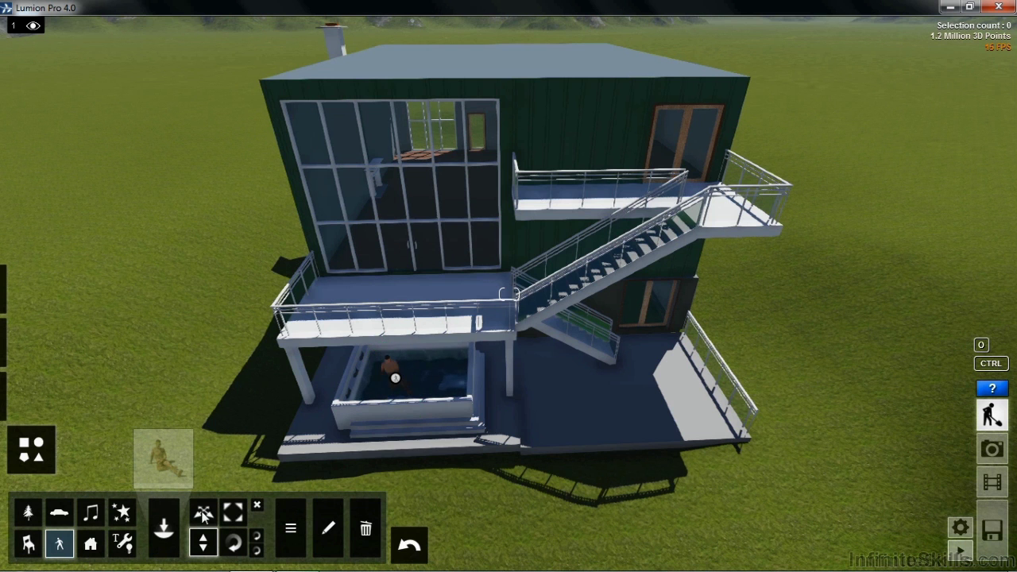
click(163, 455)
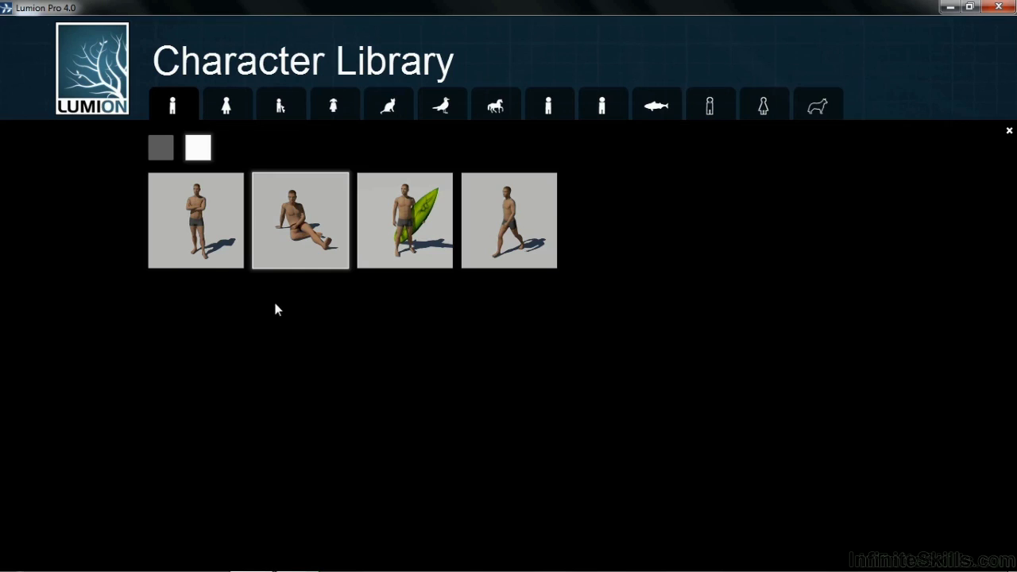
- Pick Woman_Caucasian_0009_Seated from page two of the Women characters
click(235, 107)
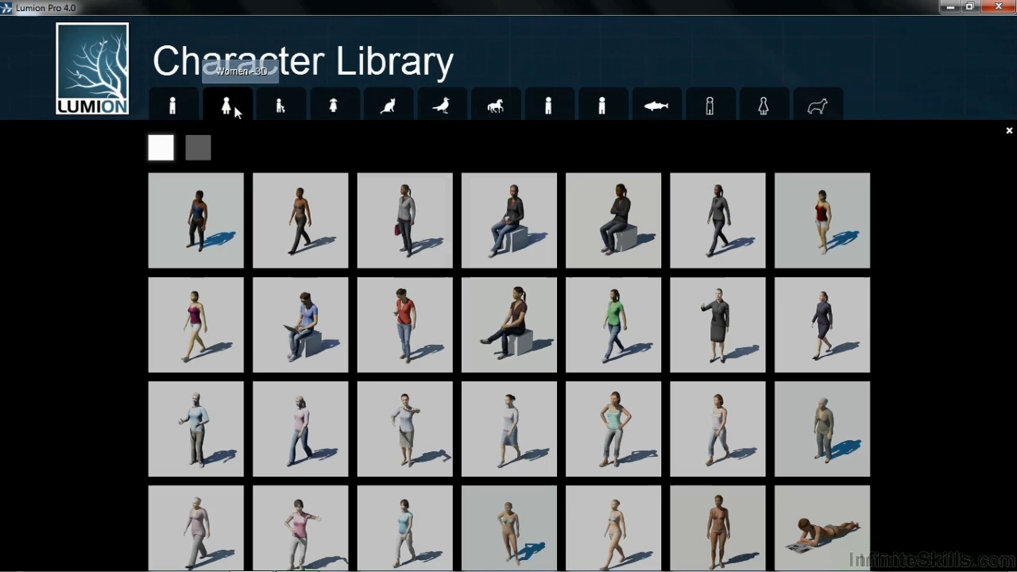
click(197, 149)
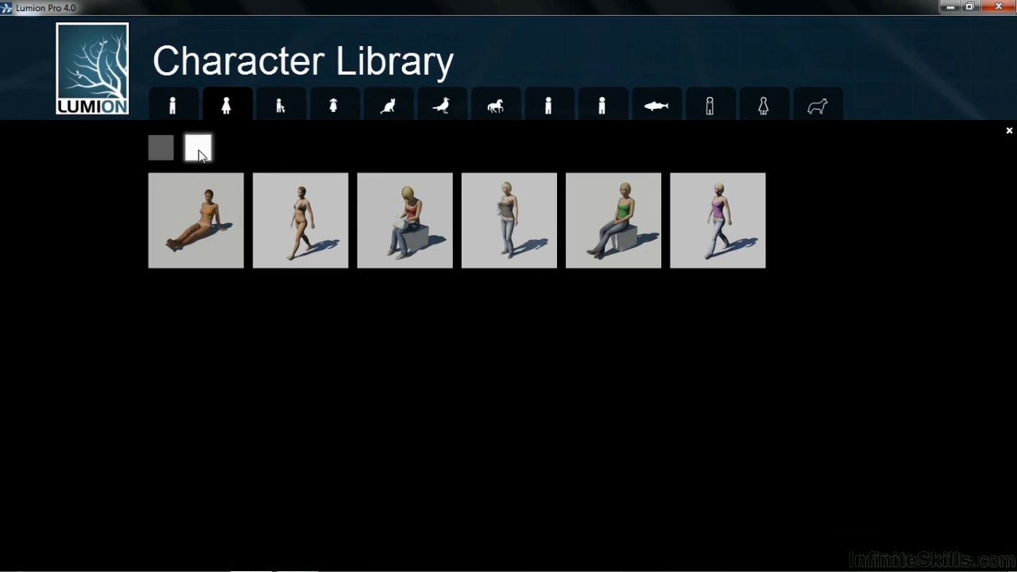
click(192, 215)
click(411, 370)
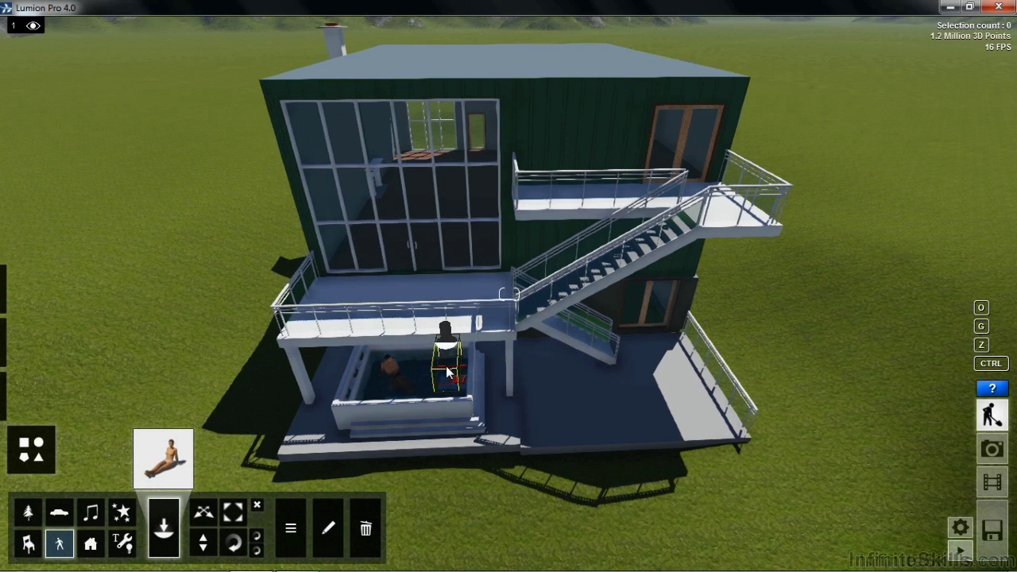
- Place the seated woman beside the man and move her lower into the pool water
click(514, 412)
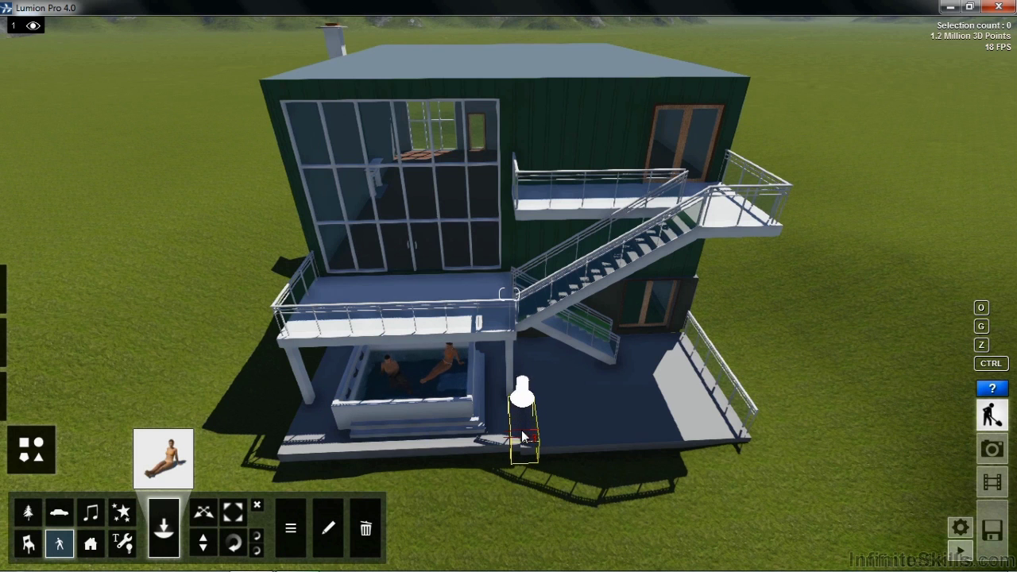
click(205, 541)
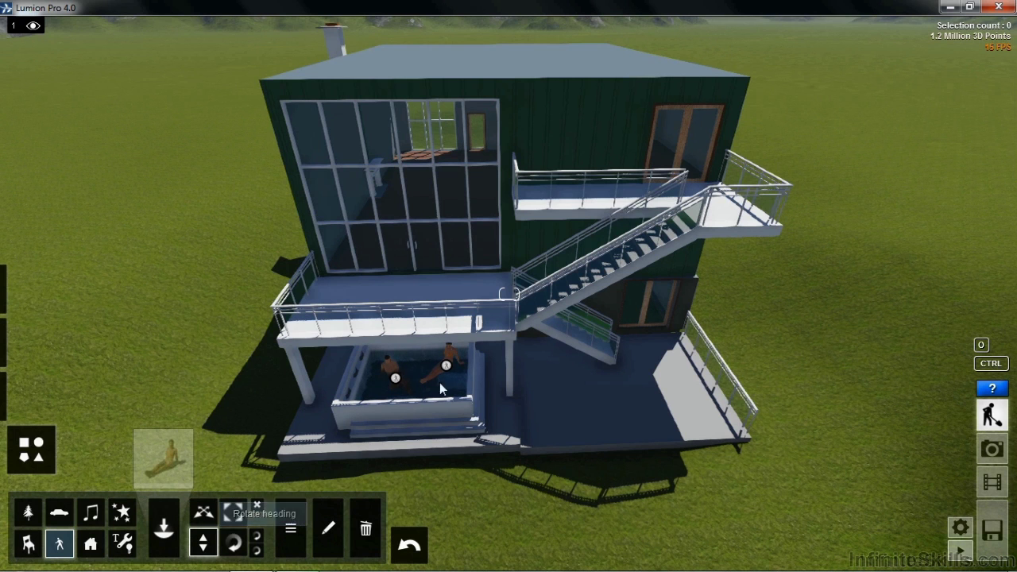
drag(447, 374, 449, 393)
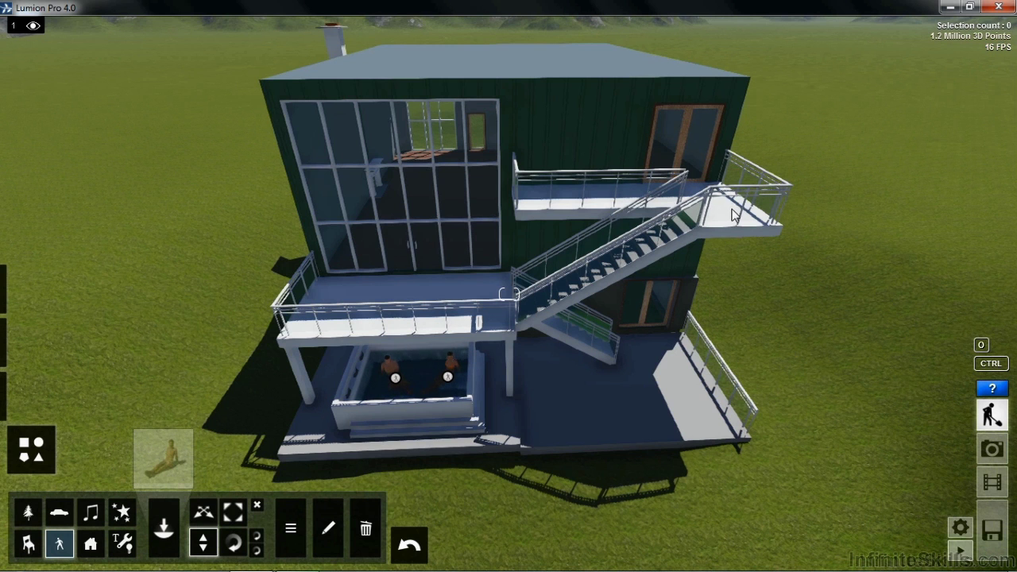
click(167, 461)
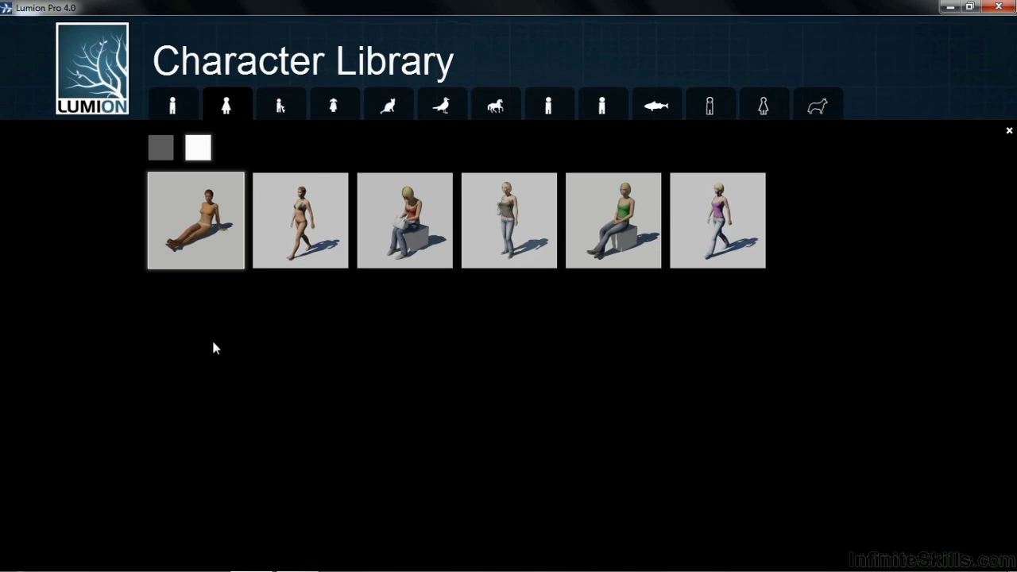
- Show all women characters and pick Woman_Asian_0001_Idle, the woman in red swimwear
click(160, 151)
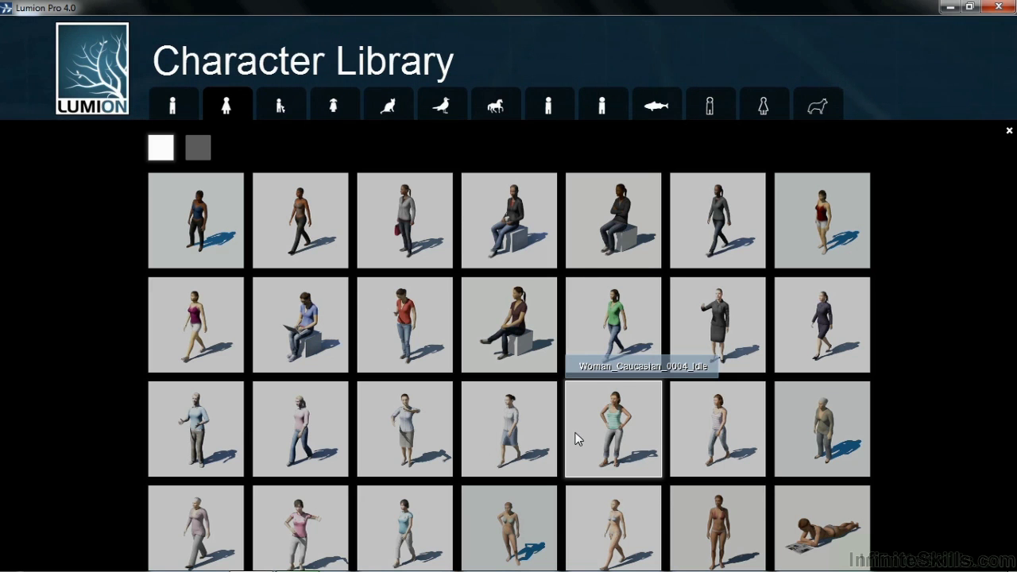
click(824, 222)
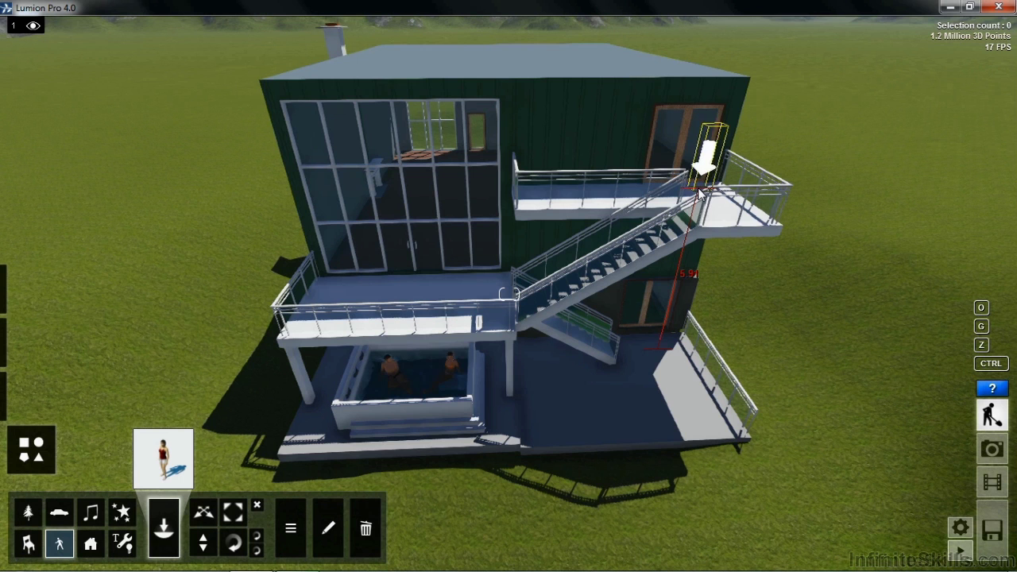
- Place the red-swimwear woman on the upper balcony by the door and turn her toward the viewer
click(699, 191)
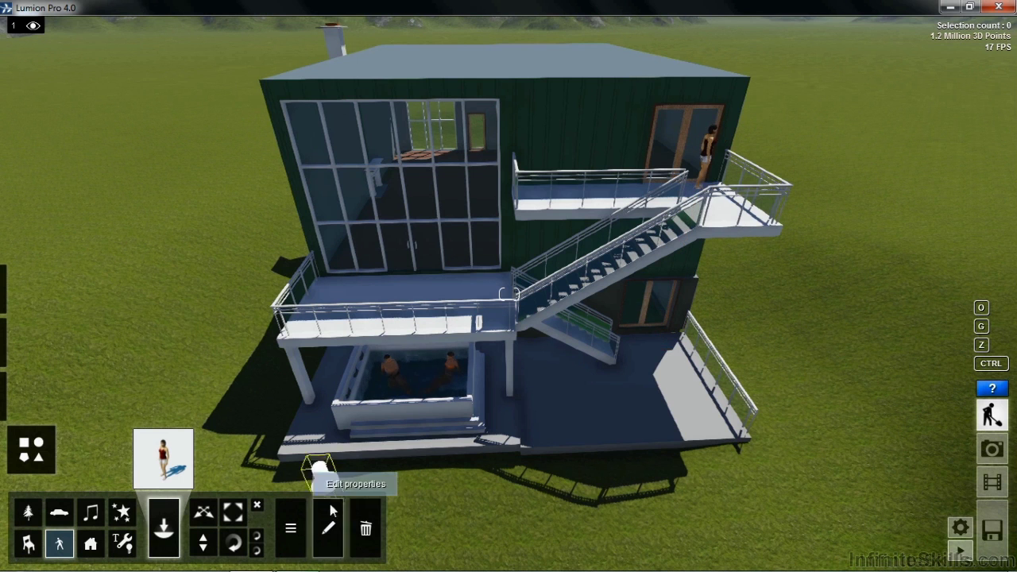
click(233, 544)
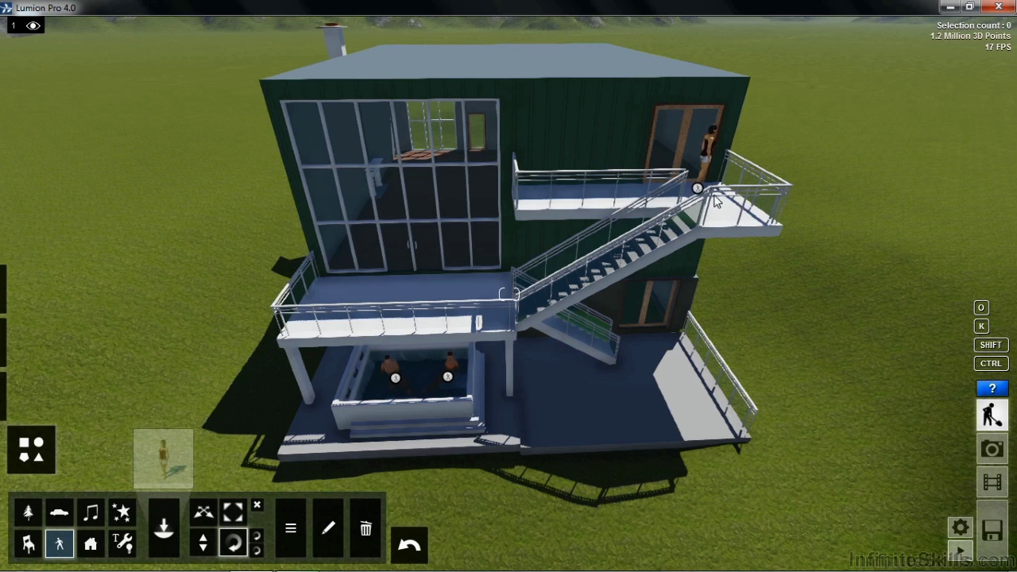
drag(698, 190, 705, 256)
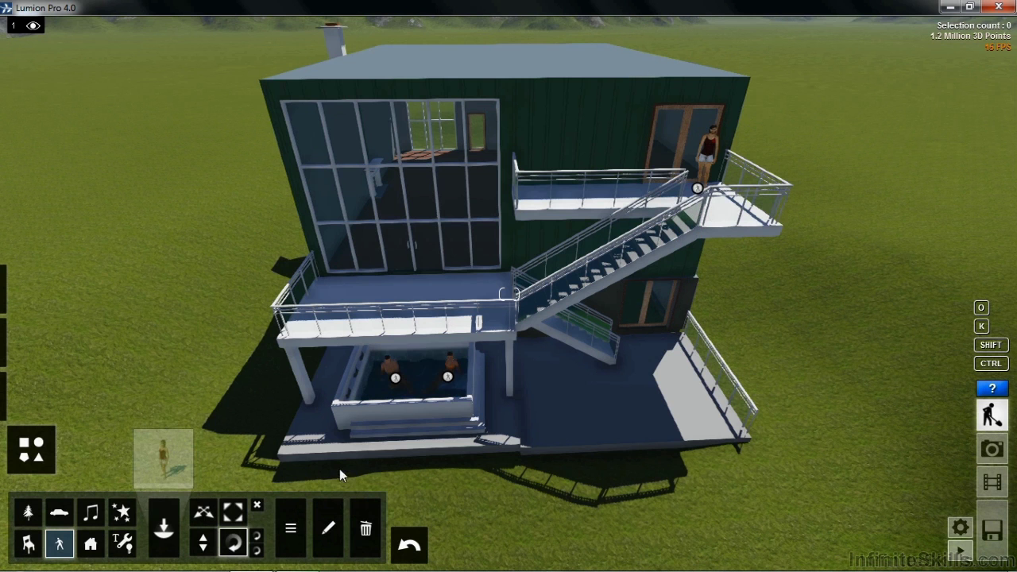
click(163, 463)
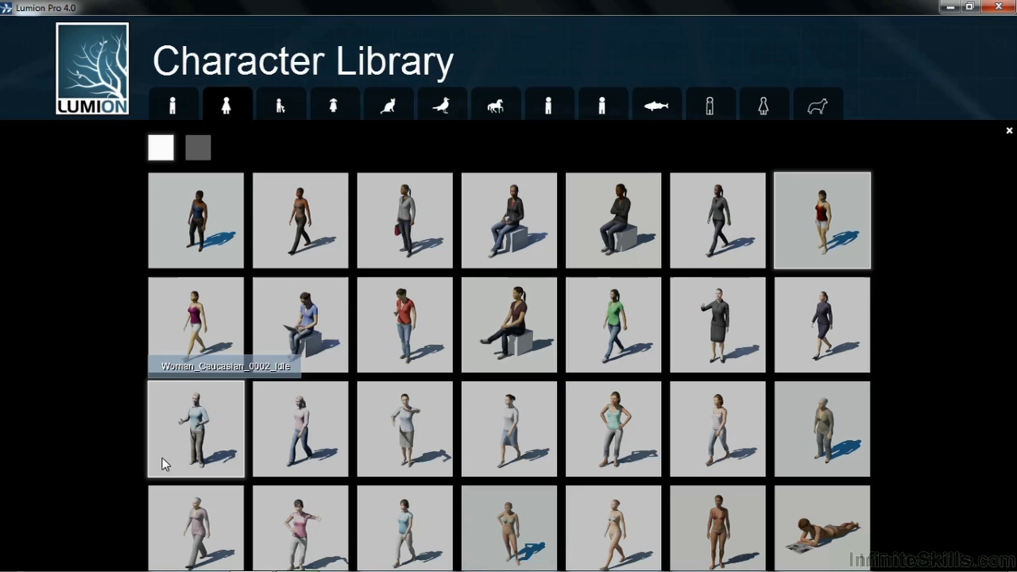
- Place Boy_Caucasian_002_Idle on the ground-floor deck near the stairs
click(290, 105)
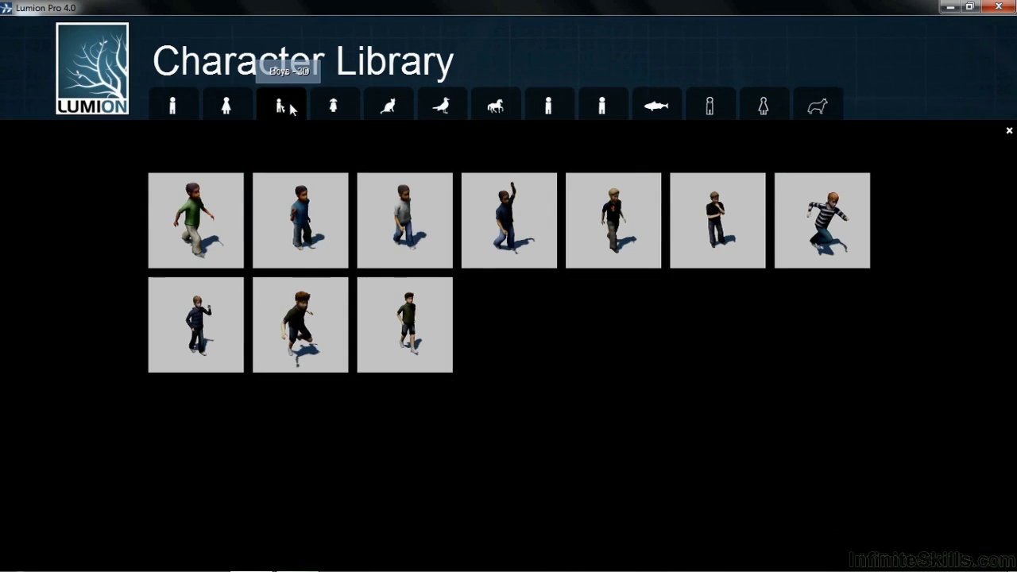
click(718, 243)
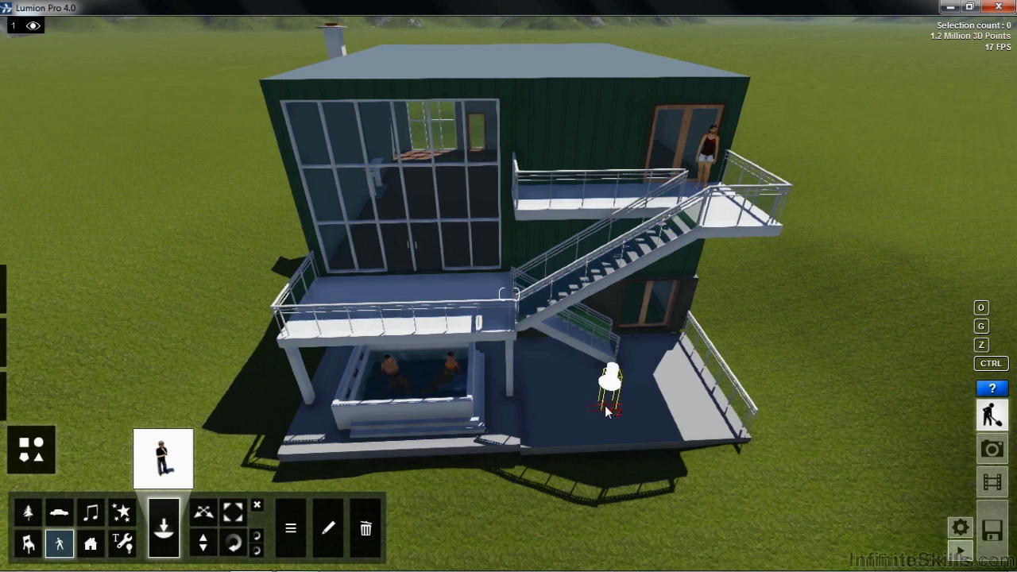
click(607, 410)
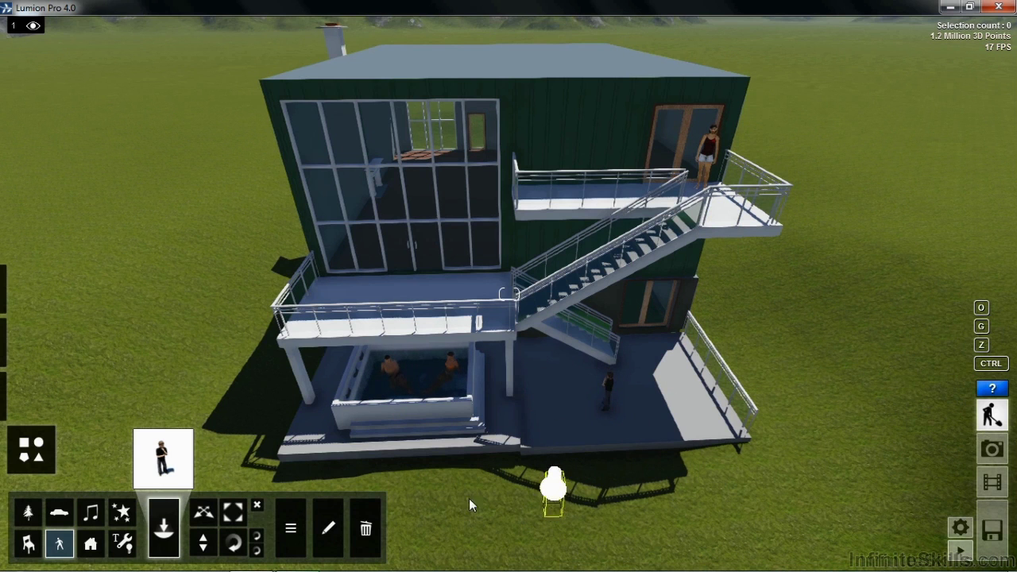
- Place Girl_Caucasian_002_Idle on the deck beside the boy and rotate her heading
click(164, 454)
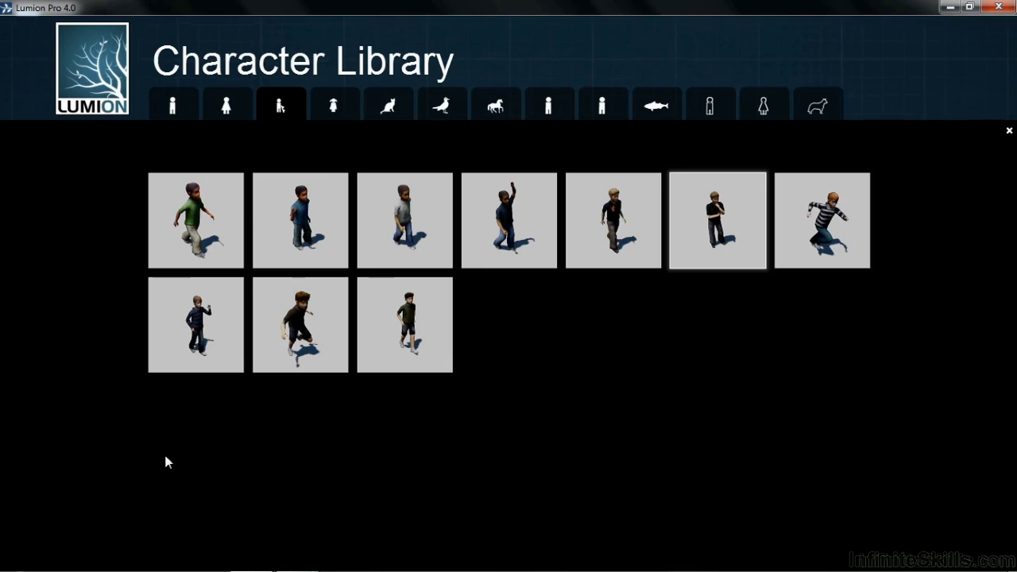
click(331, 107)
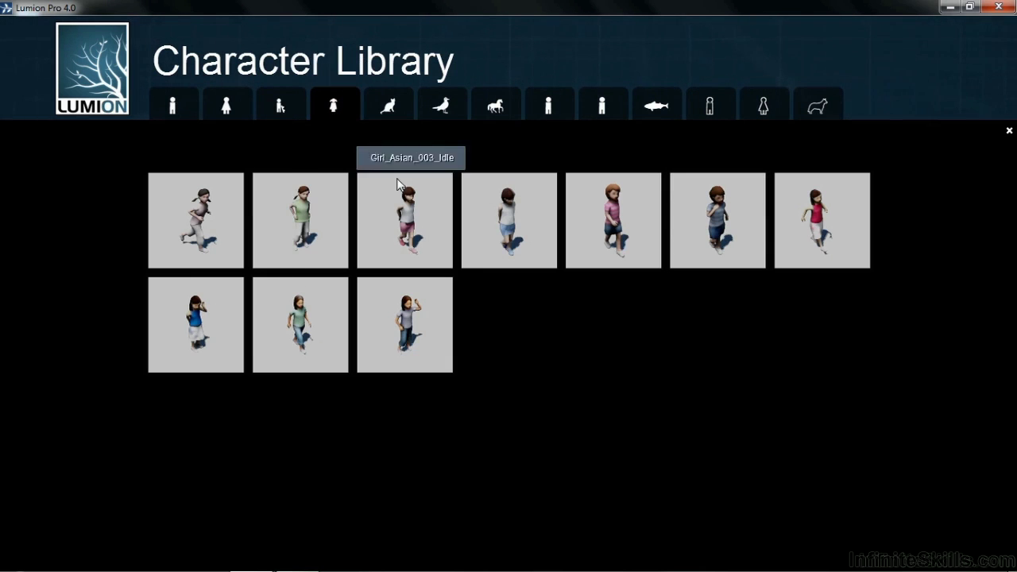
click(718, 233)
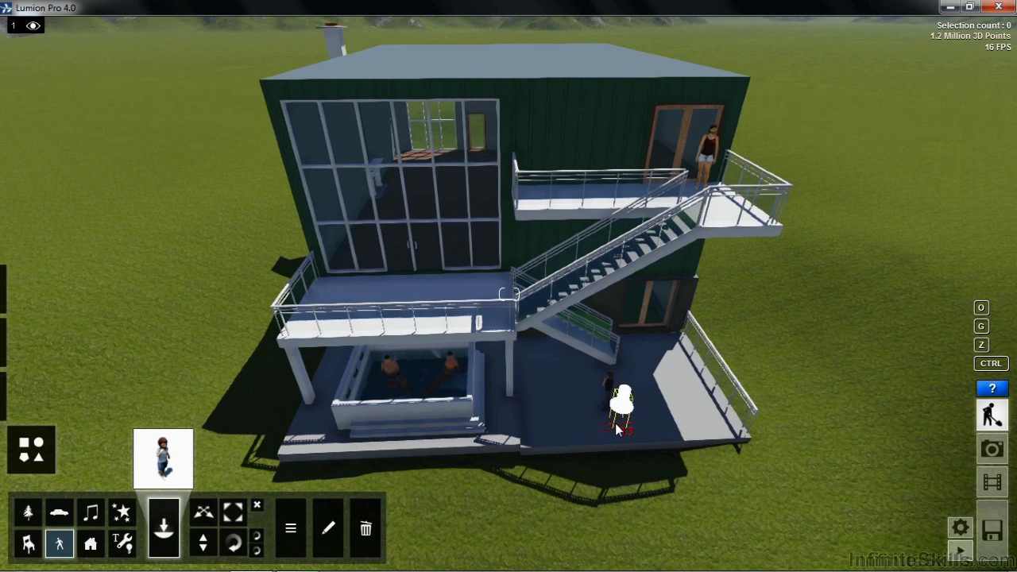
click(618, 406)
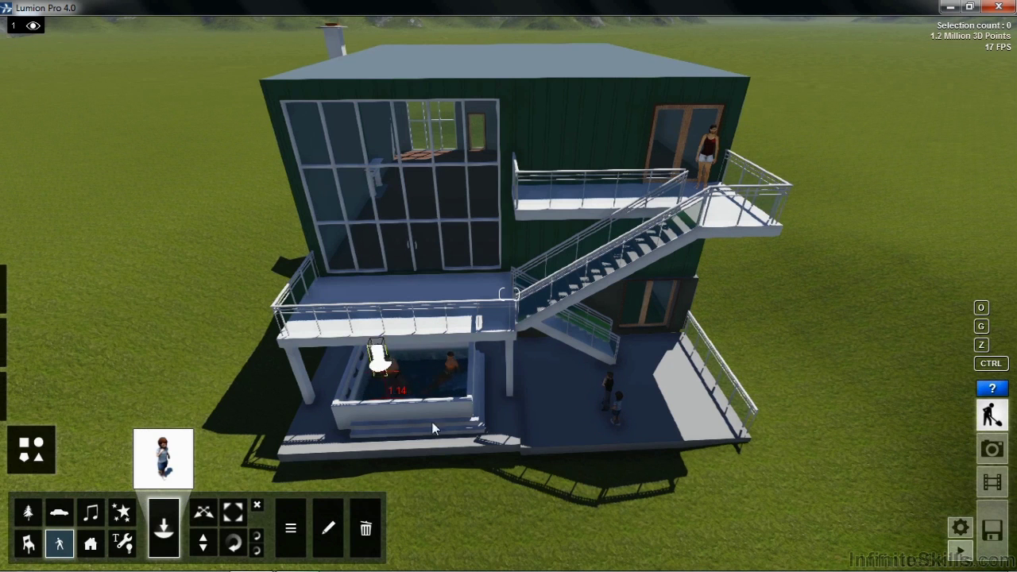
click(234, 544)
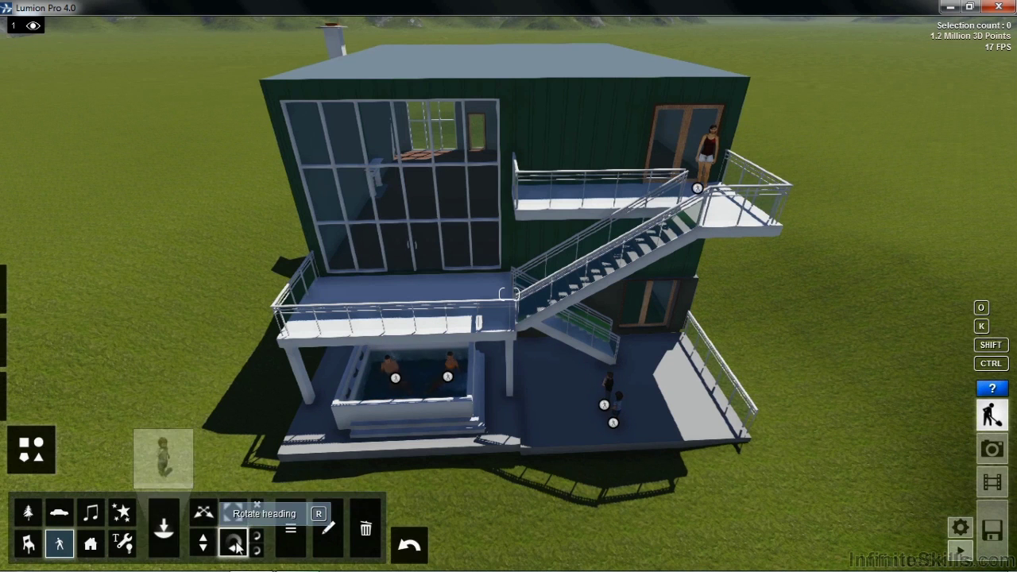
drag(615, 429, 547, 409)
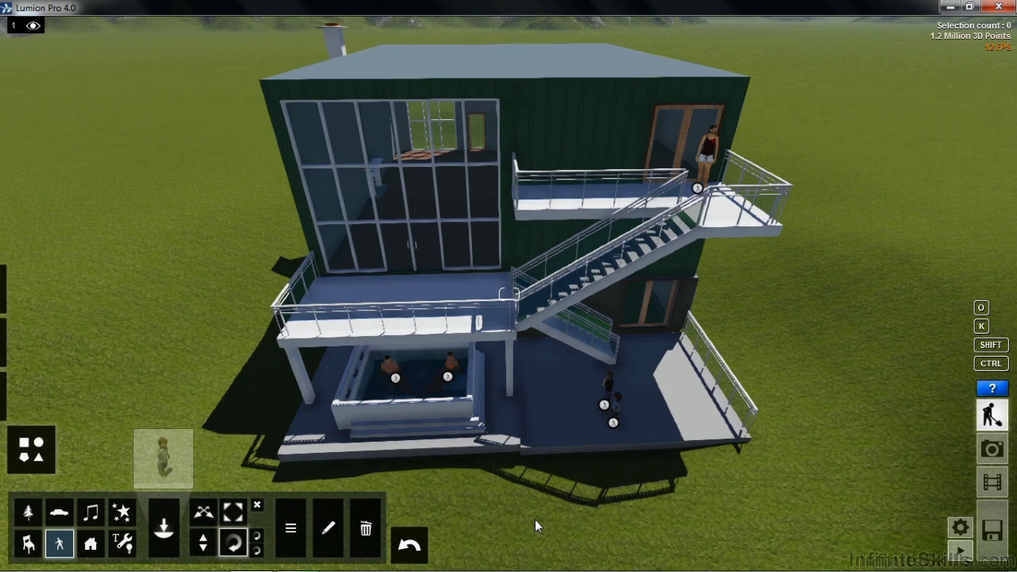